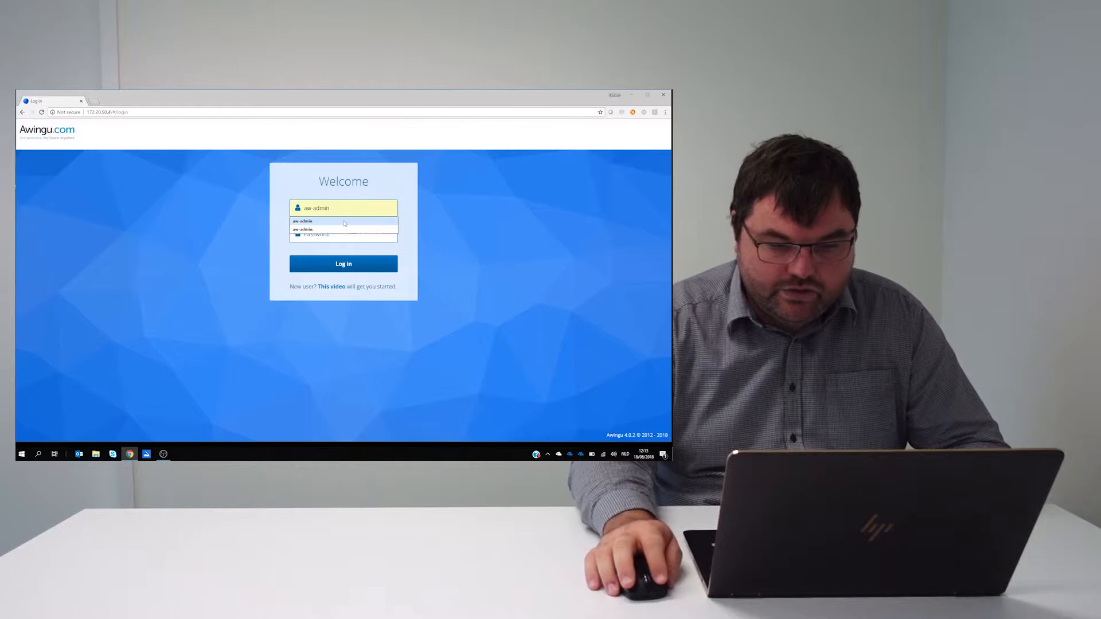
Log in to the workspace as aw-admin, entering the account password.
click(339, 238)
text(••••••)
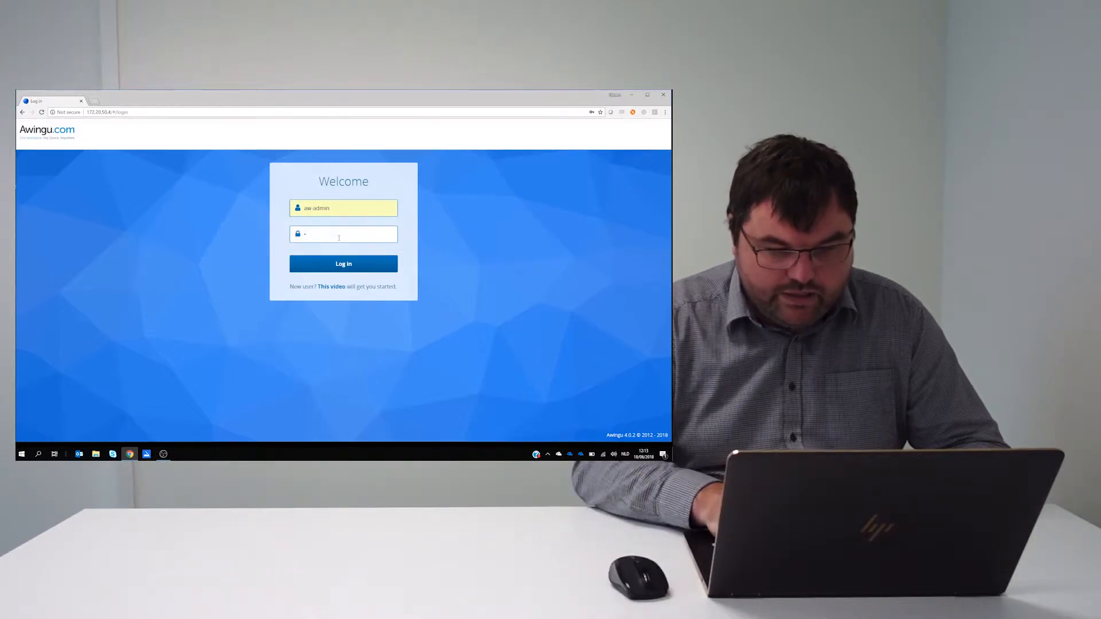
text(••••••)
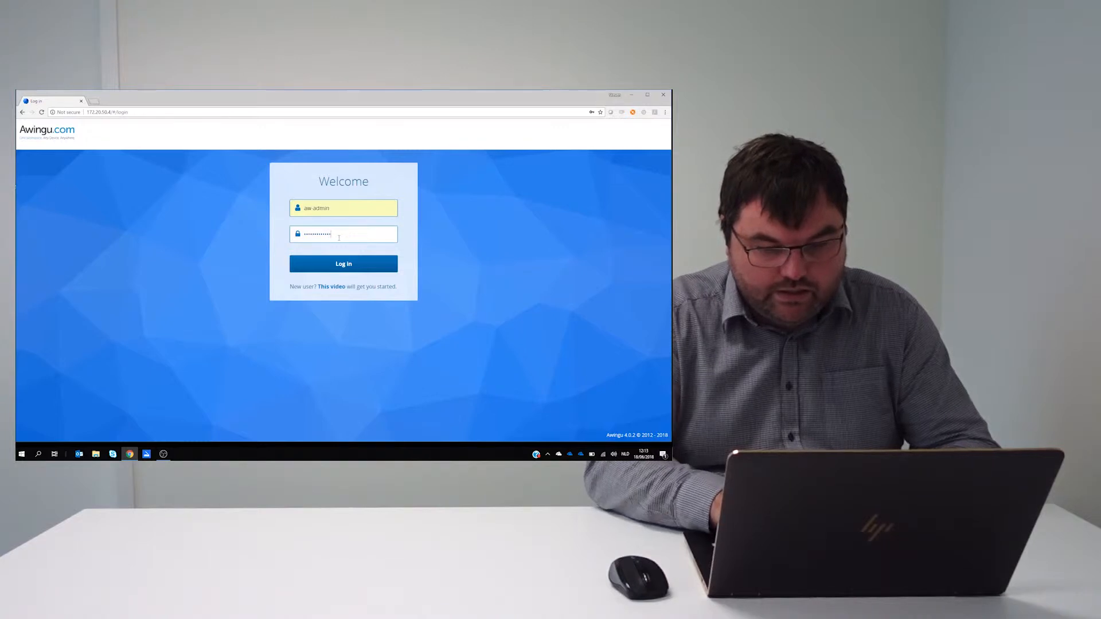
key(Return)
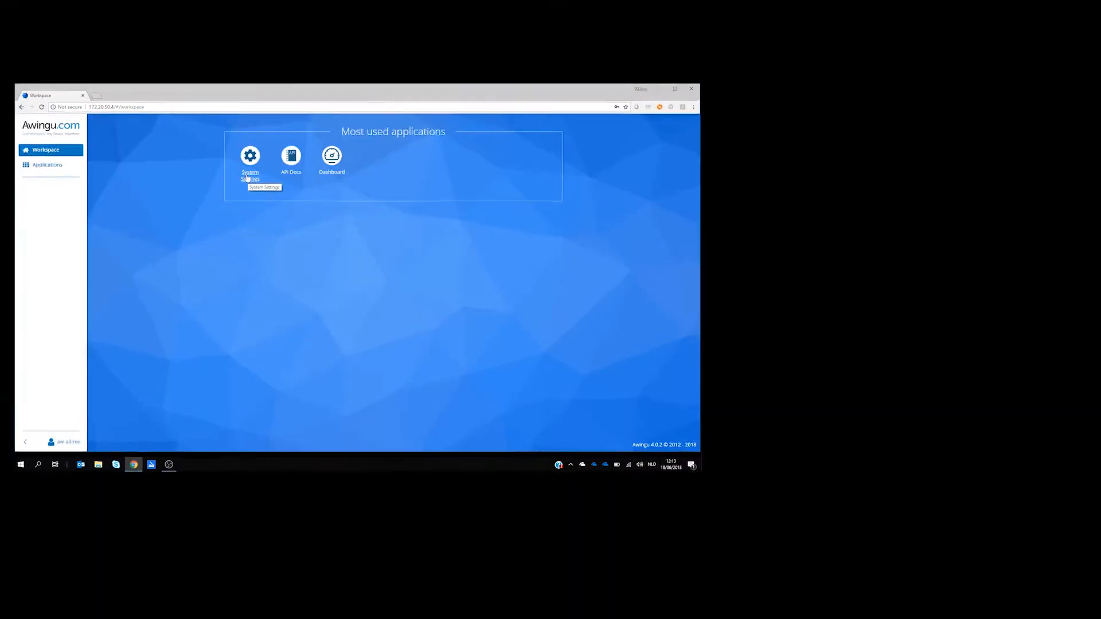
Open System Settings and go to the DEMO domain's User Connector configuration.
click(240, 180)
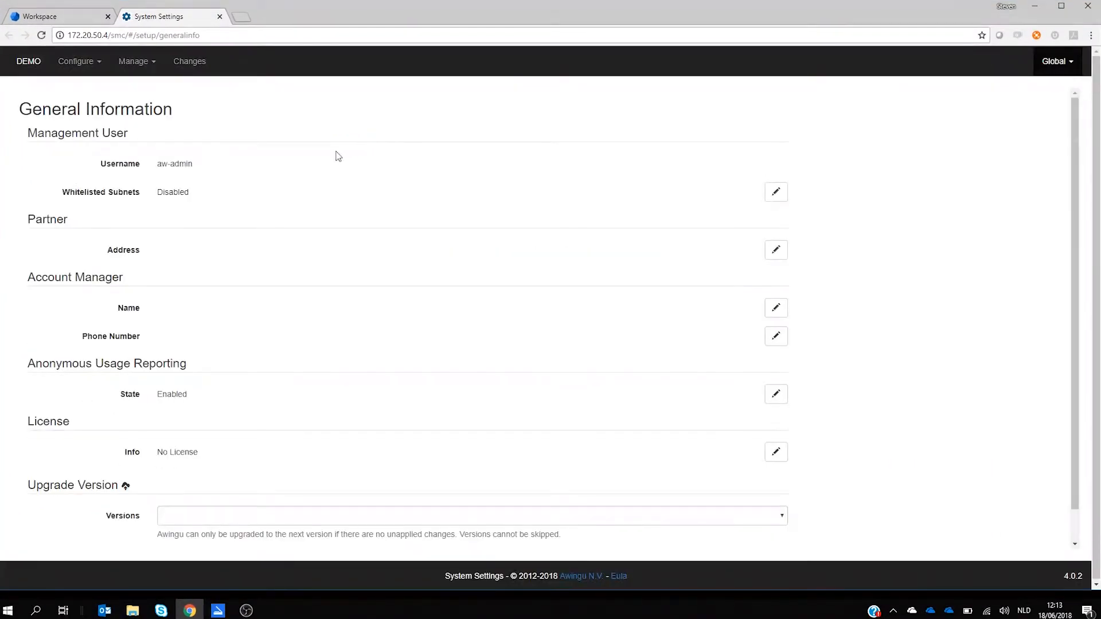
click(85, 70)
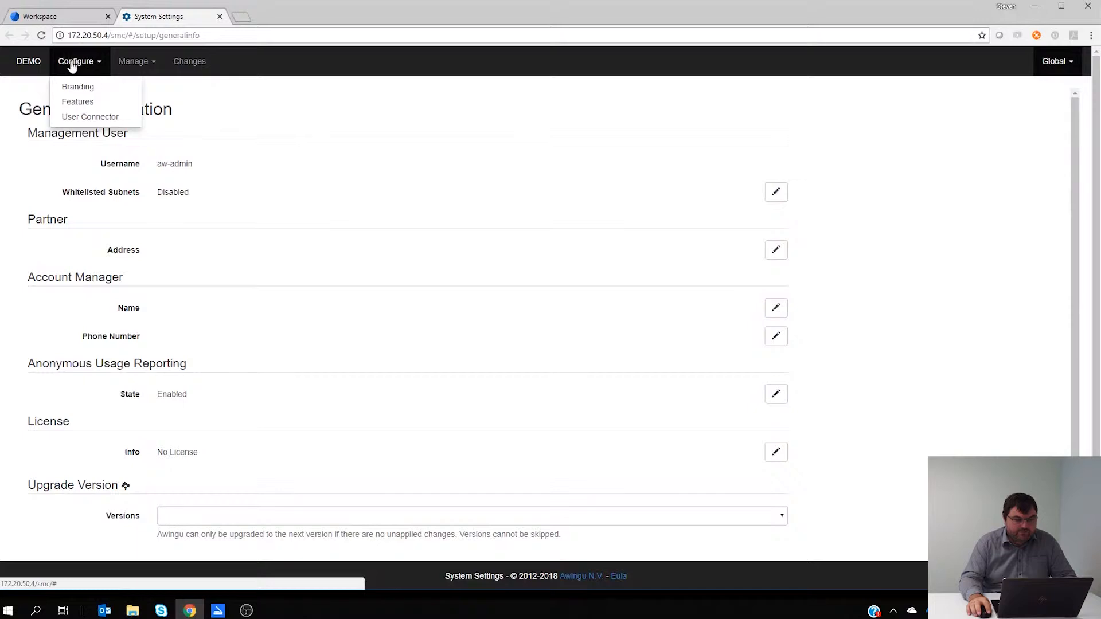
click(86, 118)
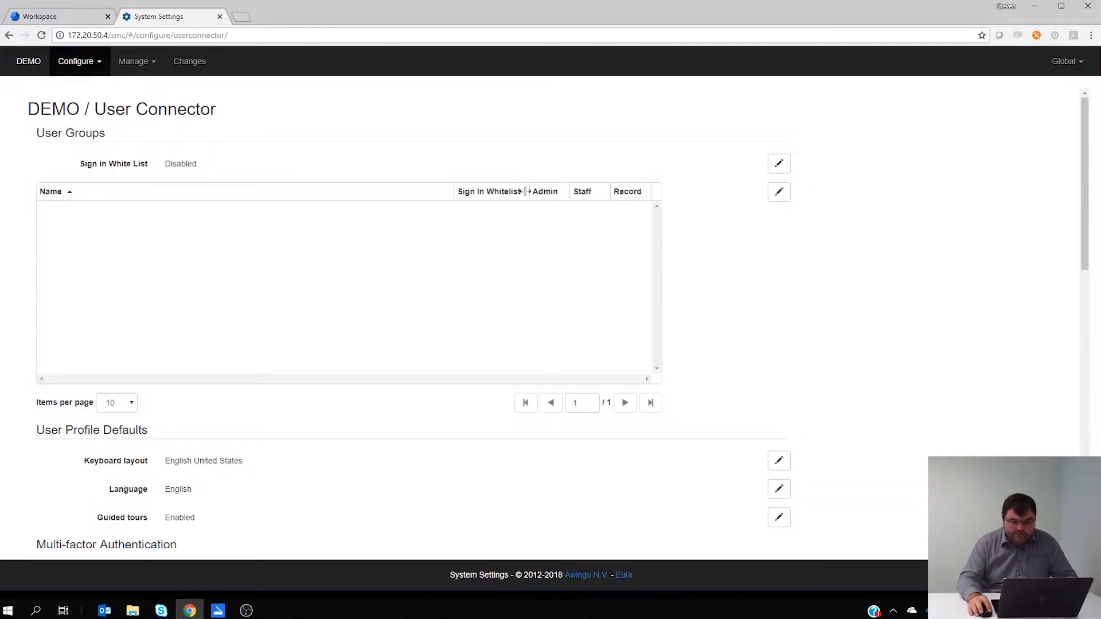
Add a user group named Awingu_Staff with the Admin option enabled, and apply the change.
click(780, 196)
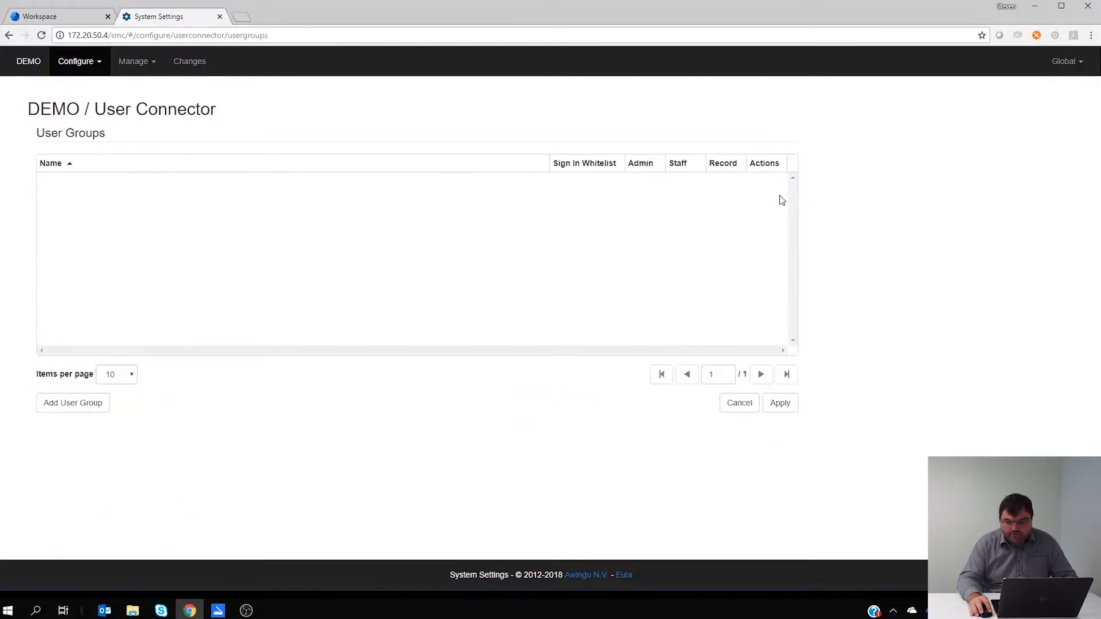
click(97, 406)
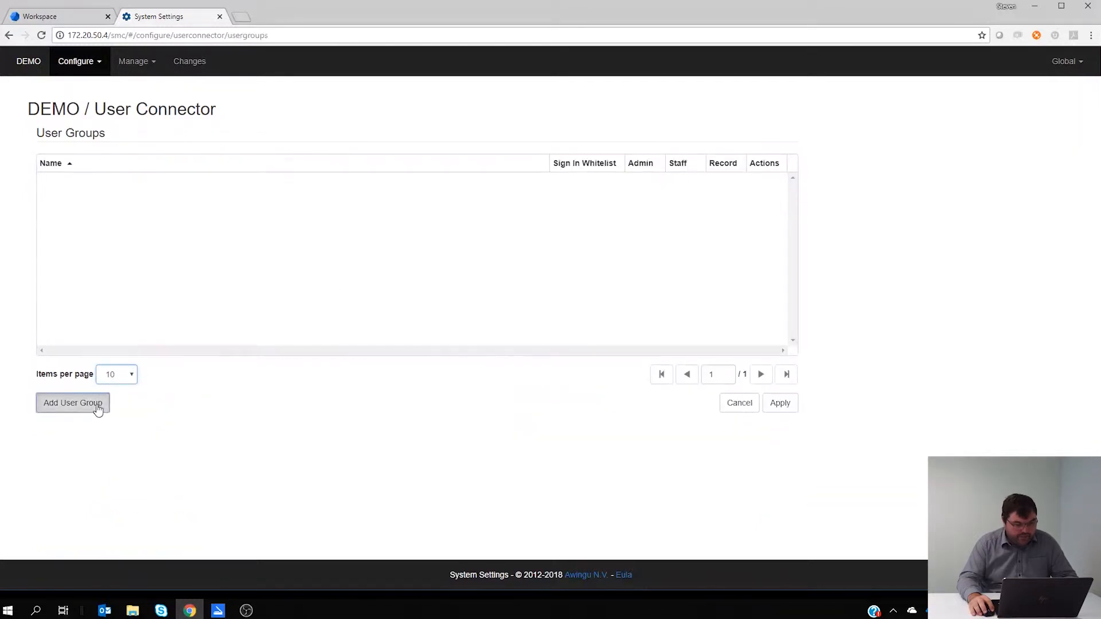
text(Awingu_Staff)
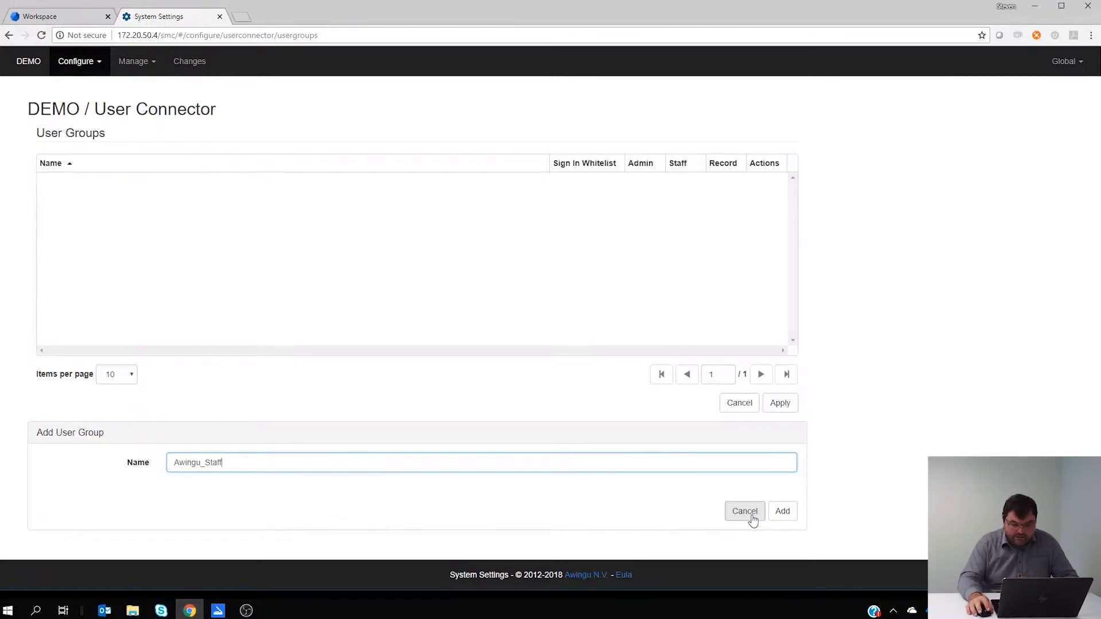
click(784, 511)
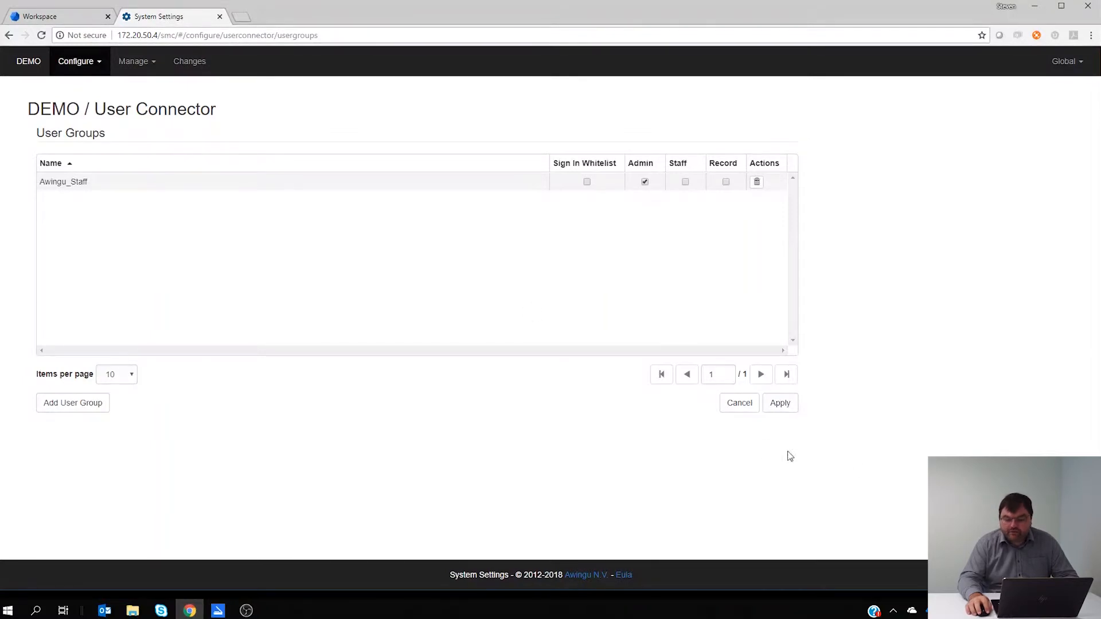
click(780, 404)
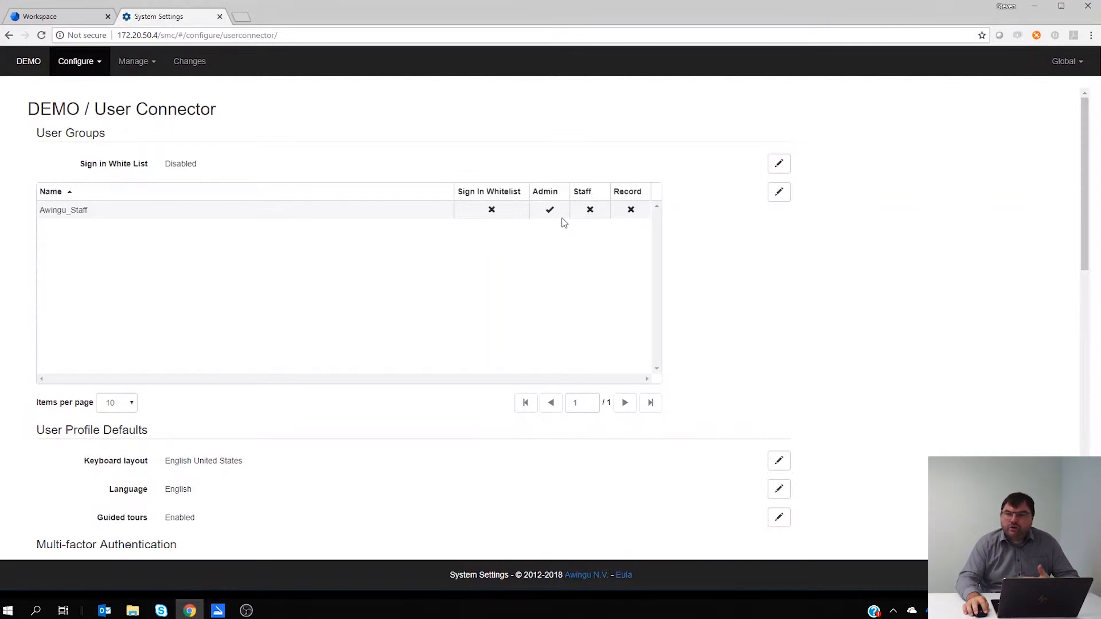
Add a second user group named Awingu_Users to the User Connector's group list.
click(778, 194)
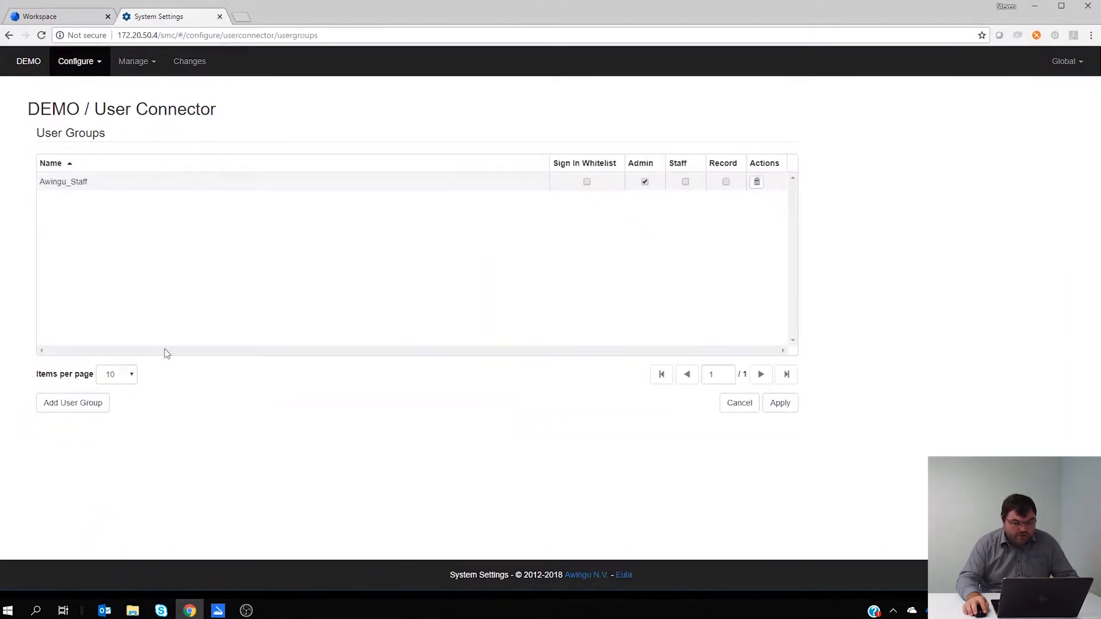
click(70, 407)
text(Awingu)
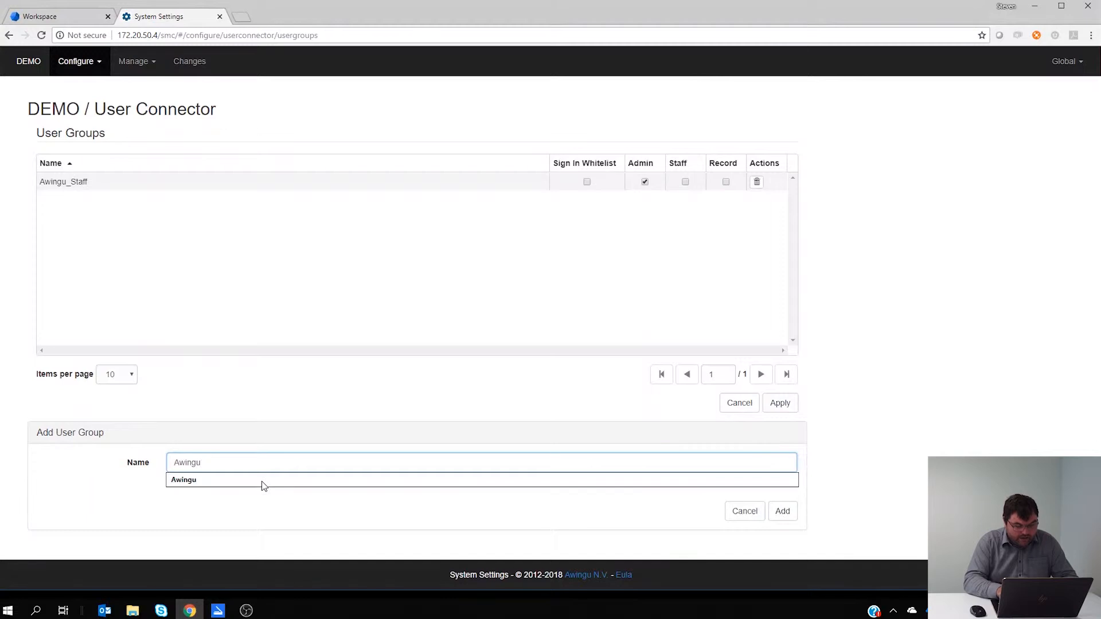
text(_Users)
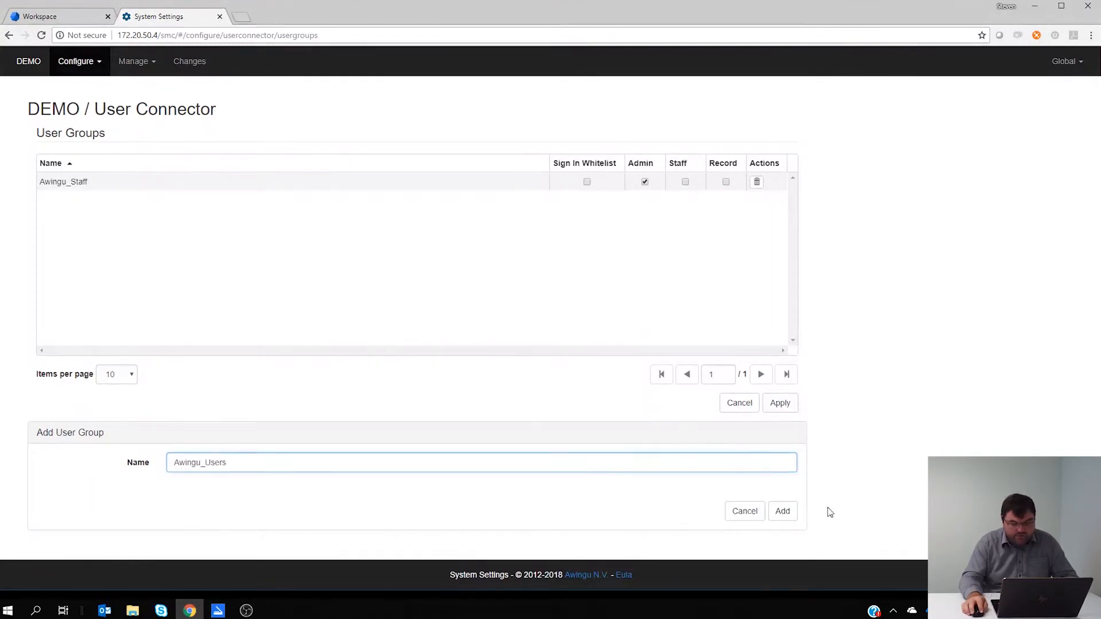
click(795, 515)
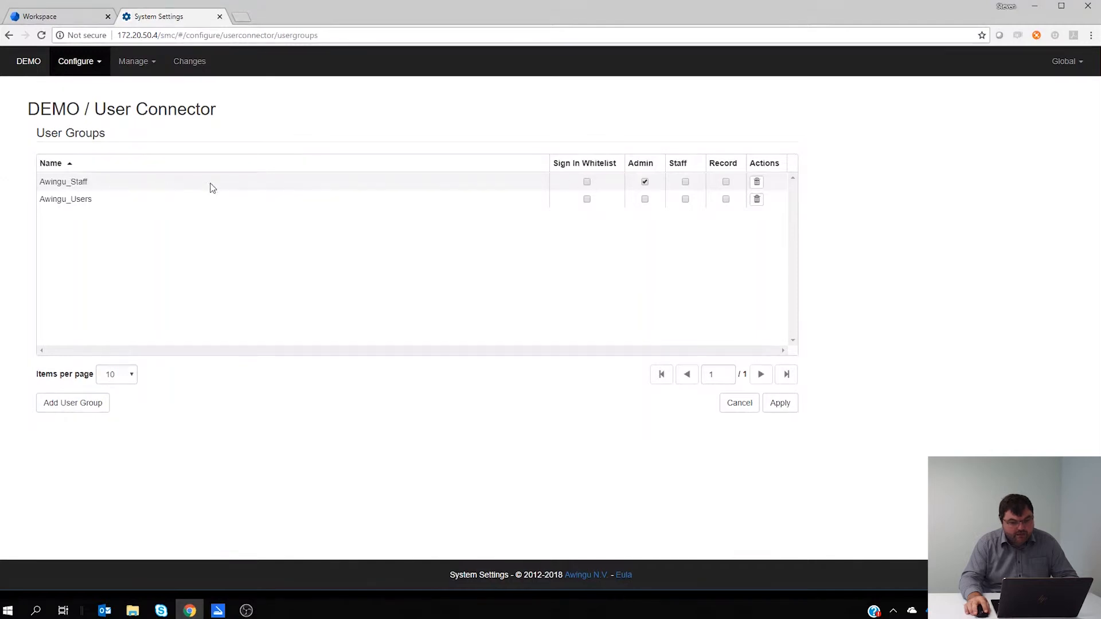
Apply Sign In Whitelist to Awingu_Staff and Awingu_Users, and set the Sign in White List to Enabled.
click(587, 182)
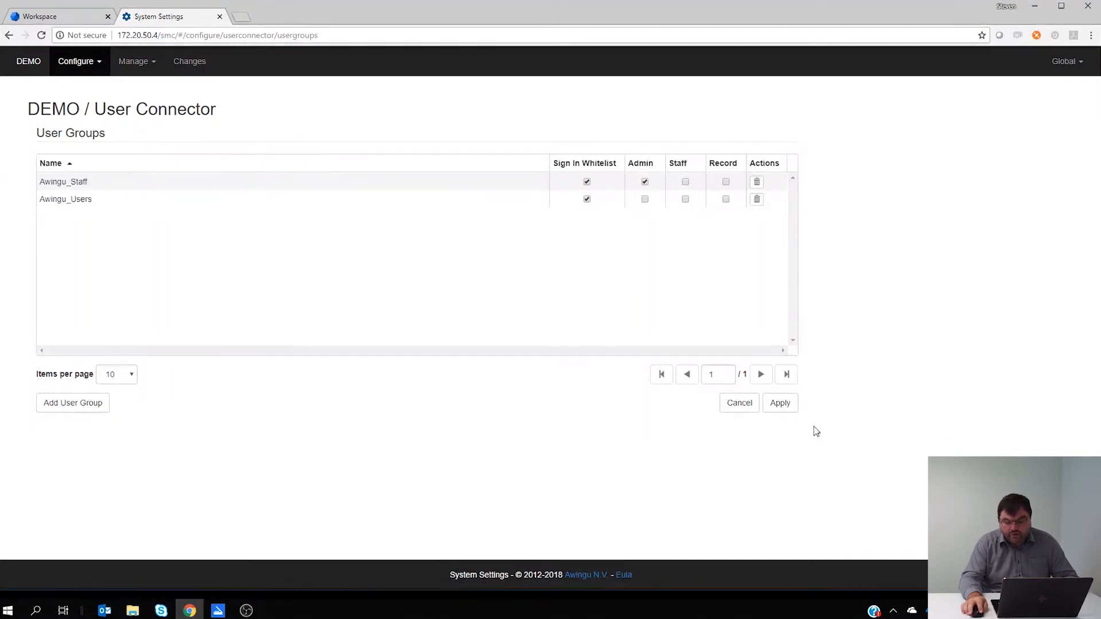
click(780, 404)
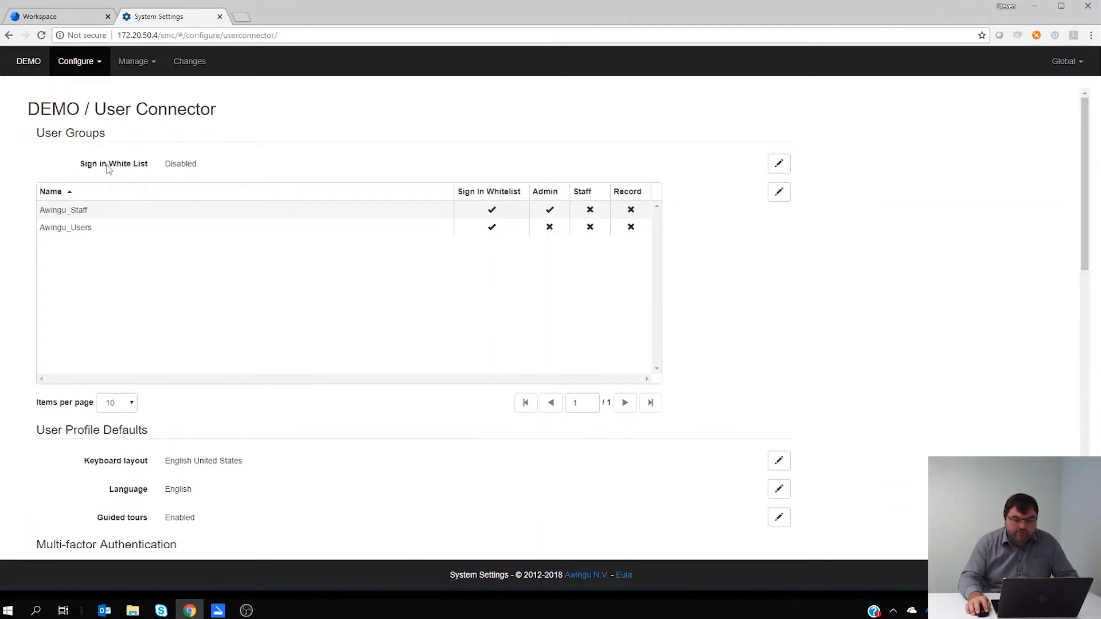
click(779, 164)
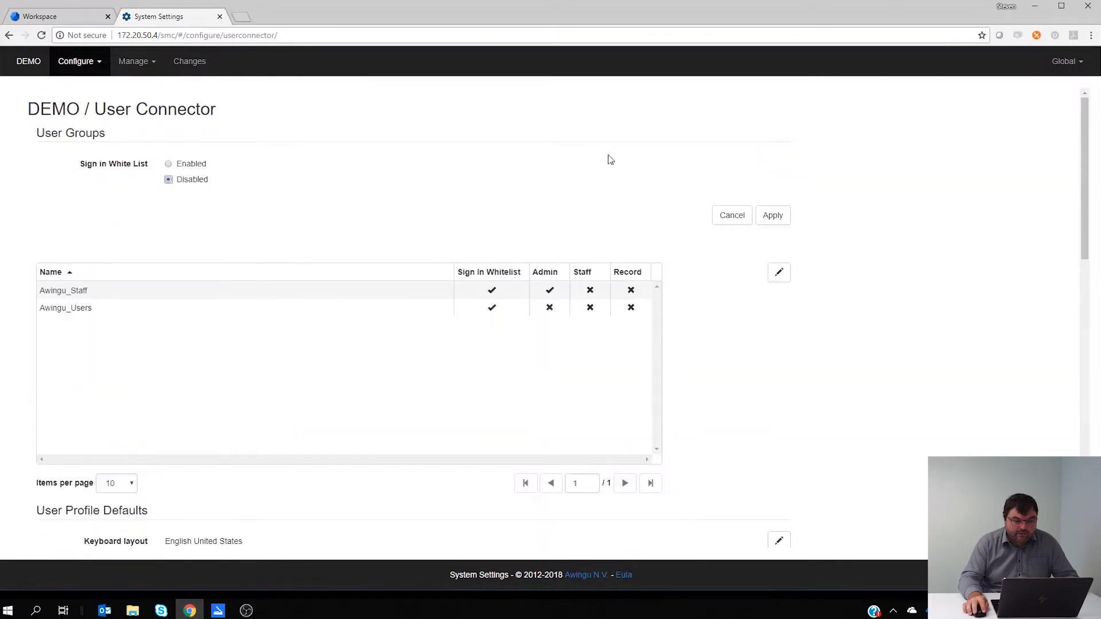
click(180, 167)
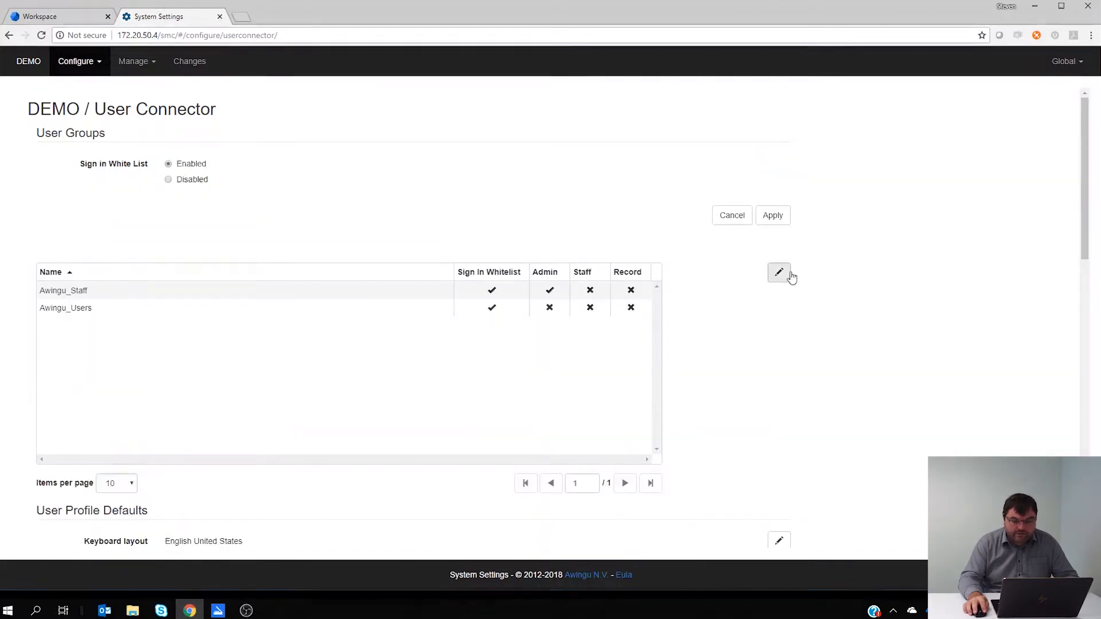
click(772, 215)
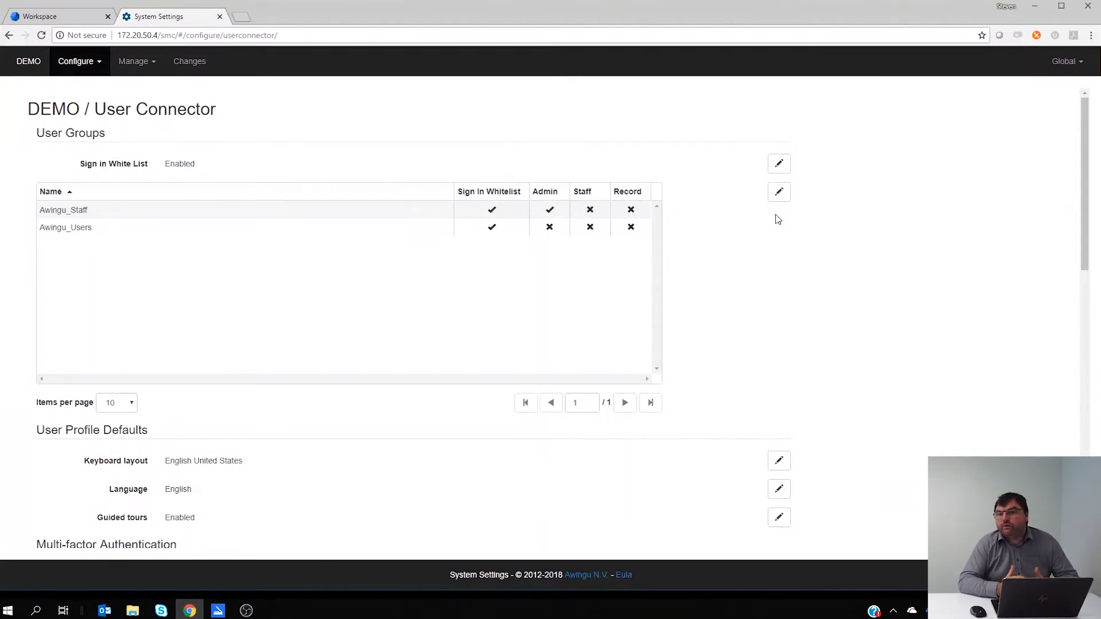
Close System Settings and log the aw-admin account out of the workspace.
click(220, 17)
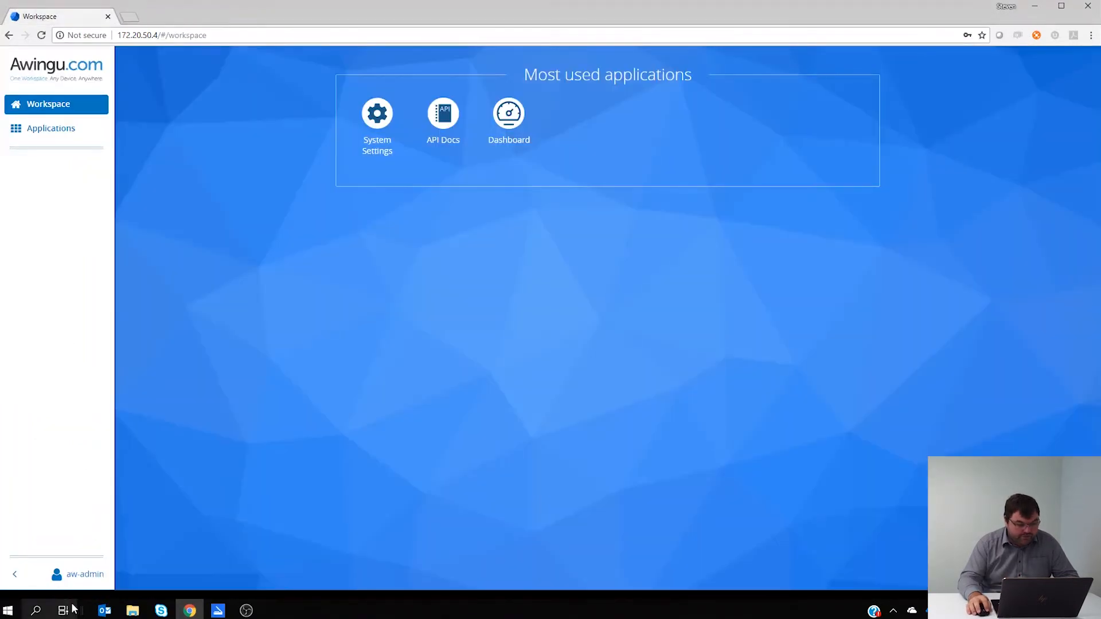
click(83, 574)
click(142, 573)
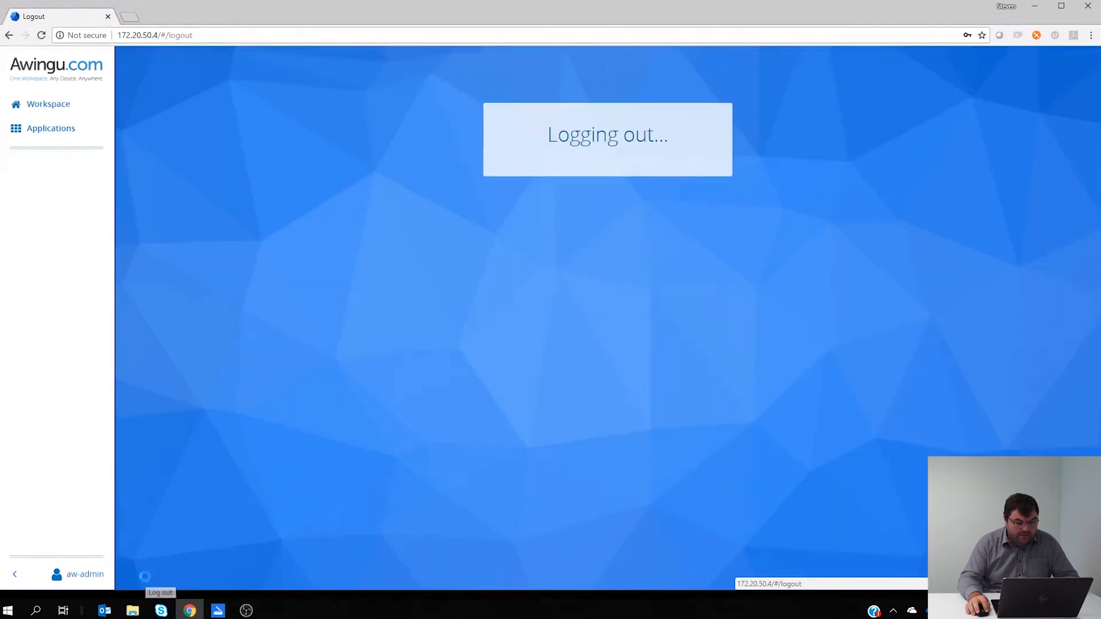
Log in with the personal domain account, entering its username and password.
text(dewintes)
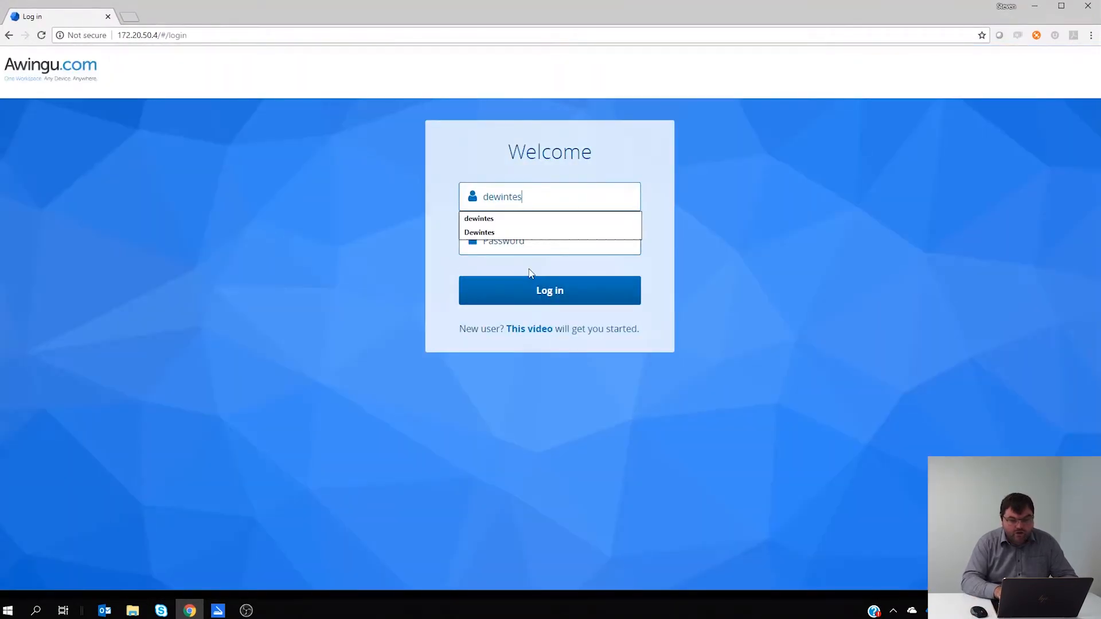
key(Tab)
text(*****)
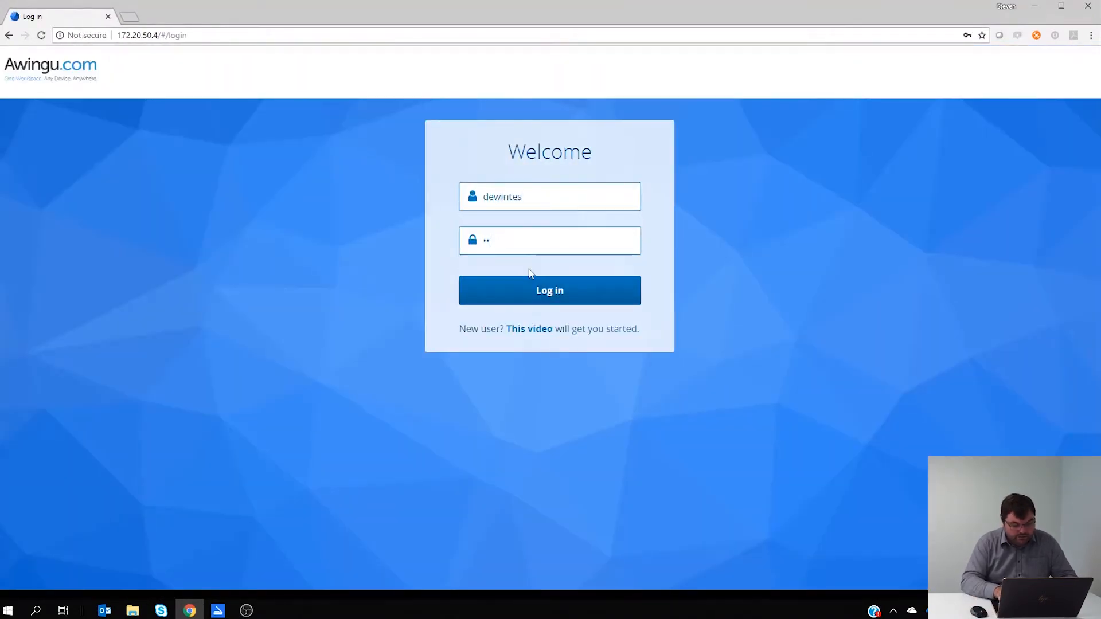
key(BackSpace)
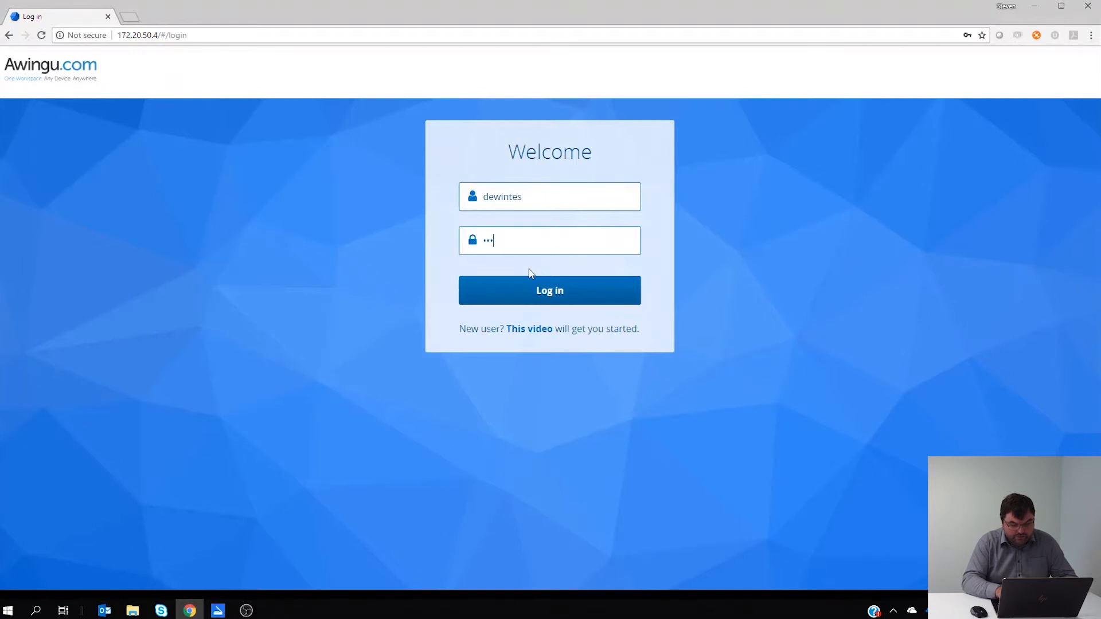
key(Return)
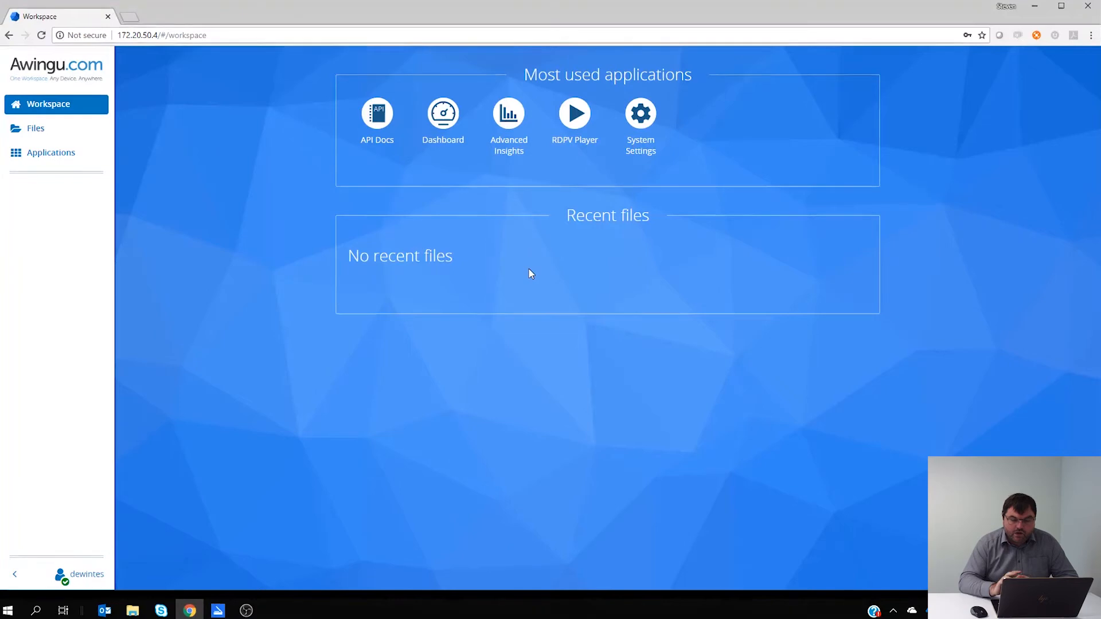
Open System Settings from this account and view the global Connectivity settings.
click(645, 153)
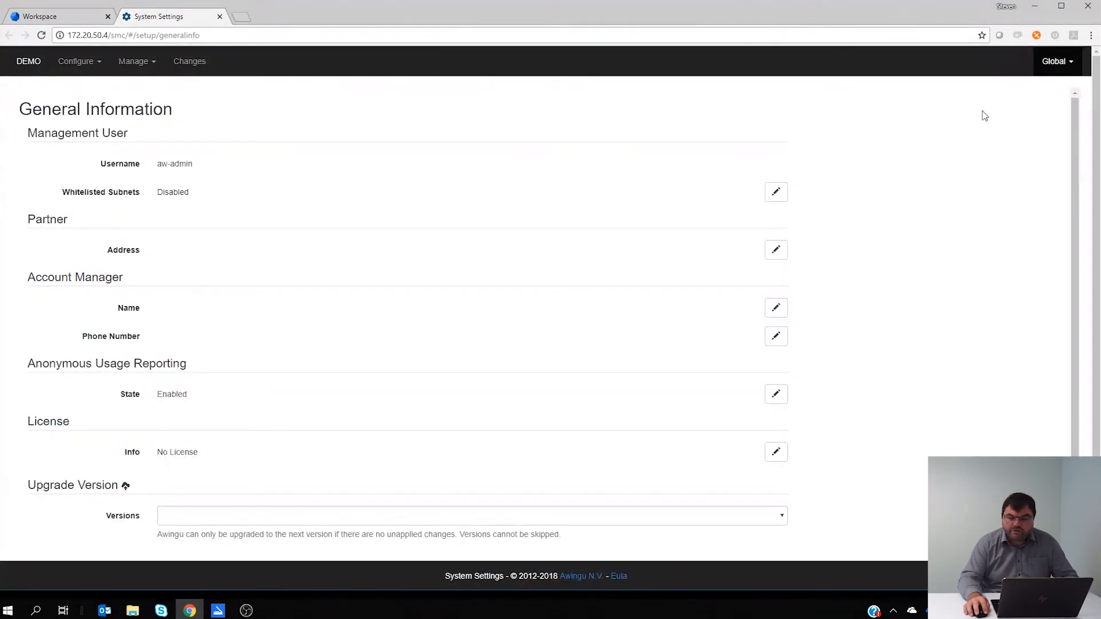
click(1050, 65)
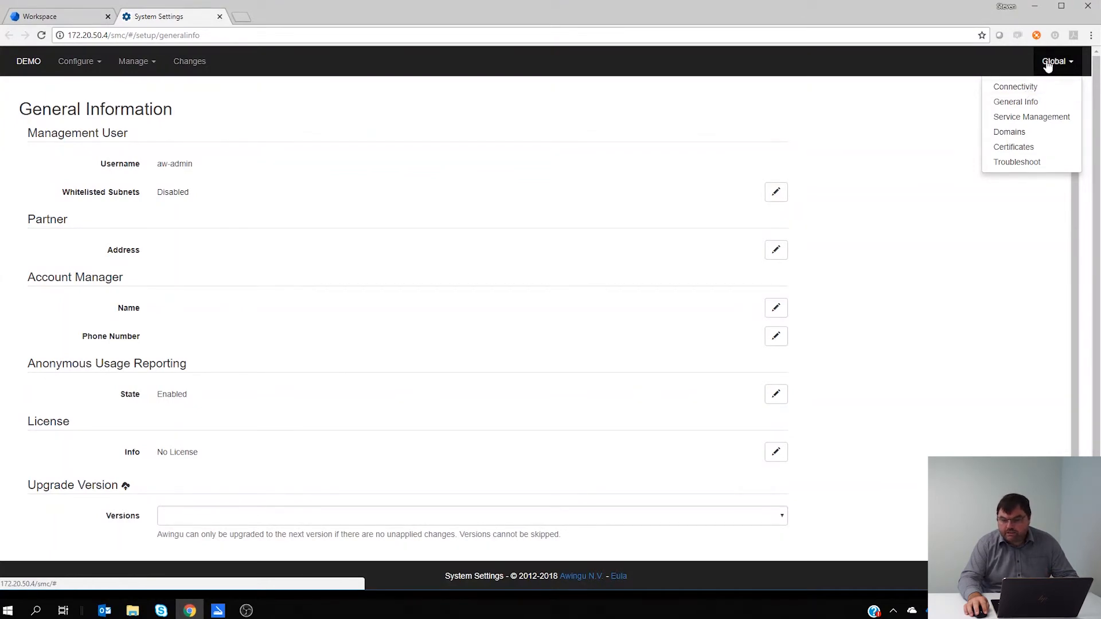
click(1025, 86)
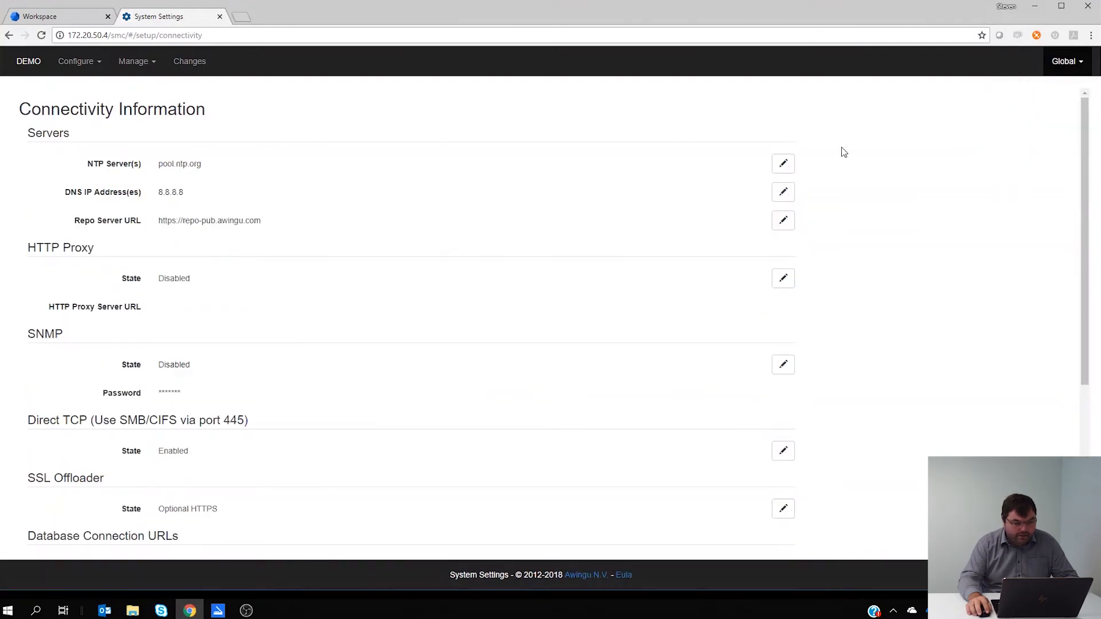
Open the global General Info page and examine the Management User section.
click(1064, 60)
click(1037, 102)
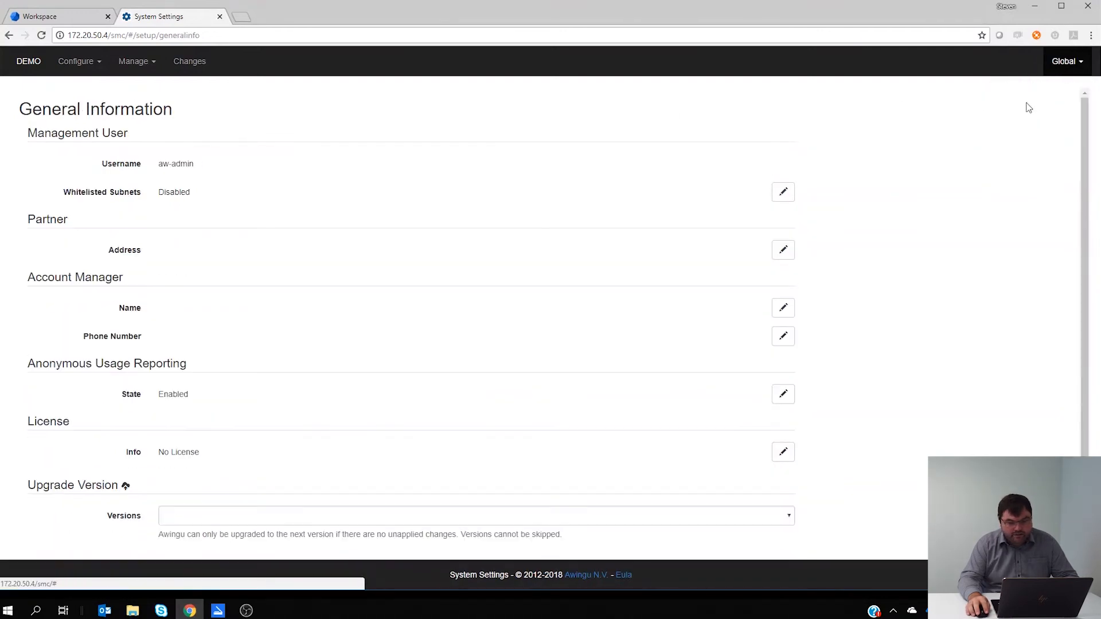
drag(28, 133, 194, 172)
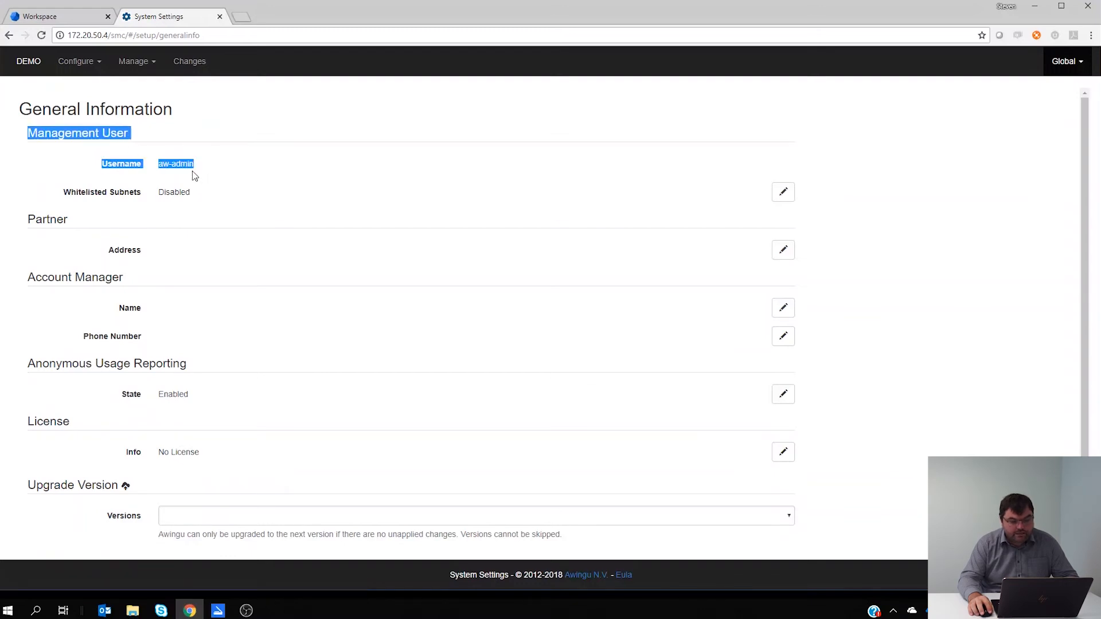
click(63, 197)
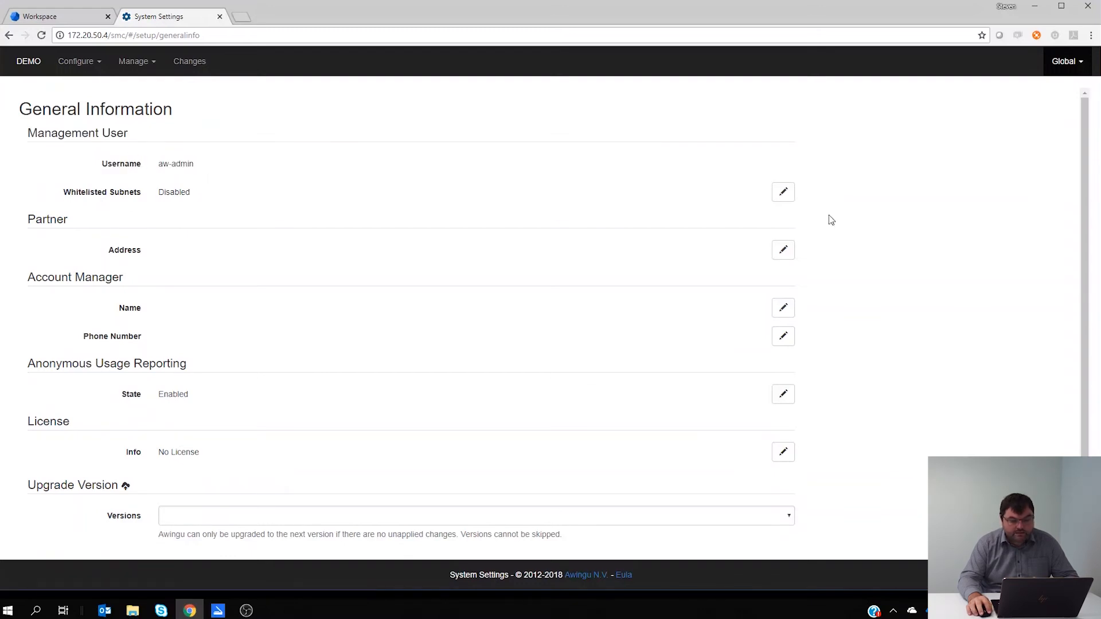
Enable Whitelisted Subnets for the management user with the subnet 172.22.0.0/16, and apply the change.
click(785, 194)
click(175, 197)
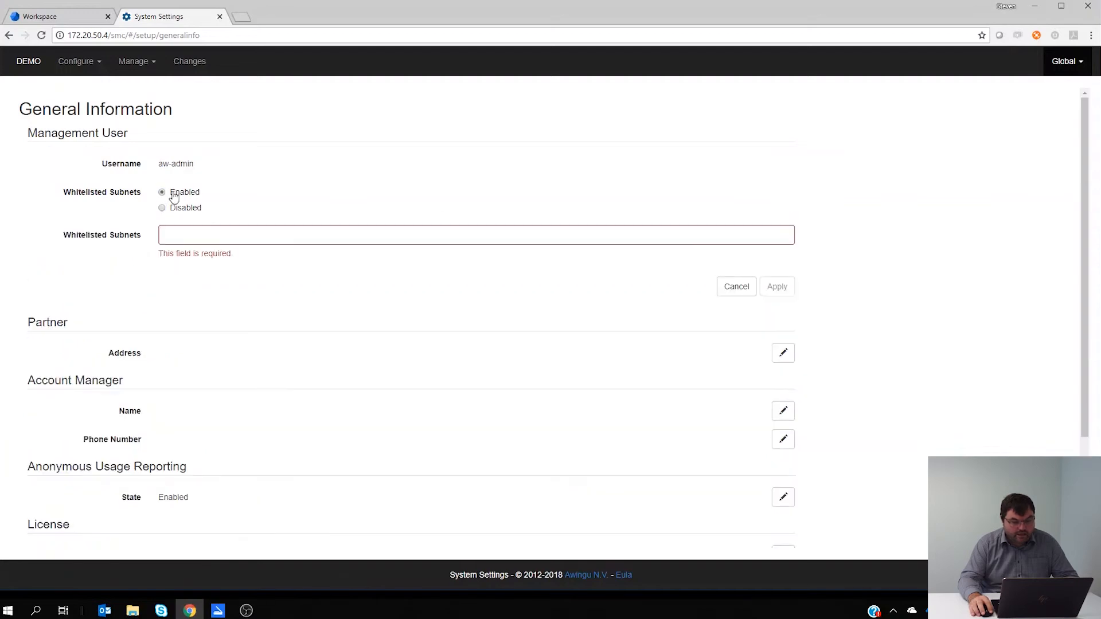
click(182, 228)
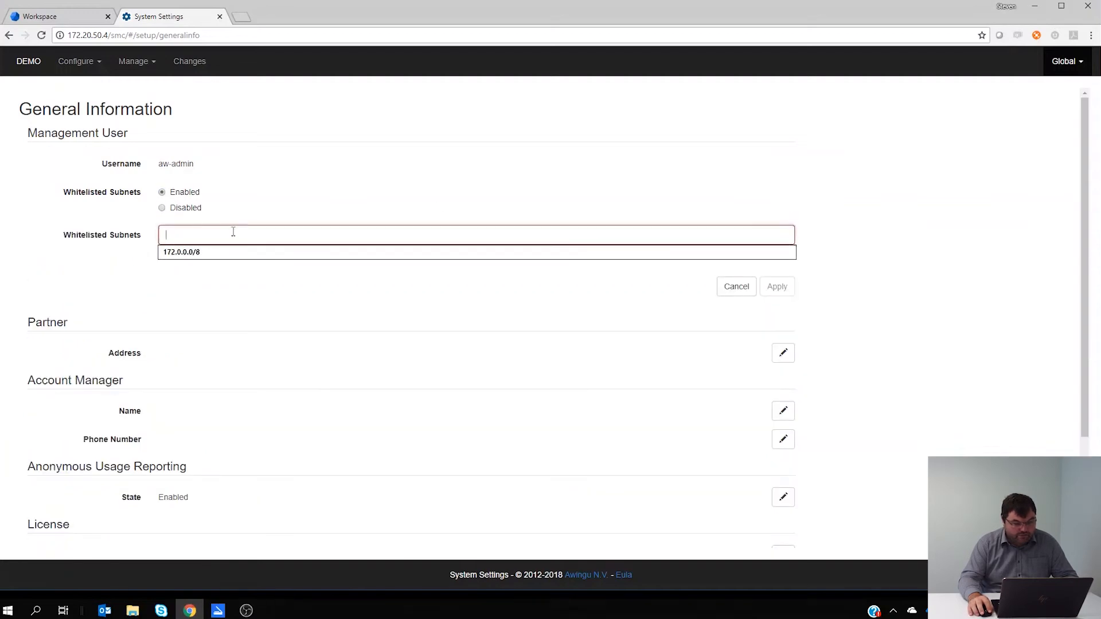
text(172)
text(.16)
key(BackSpace)
key(BackSpace)
text(22.0)
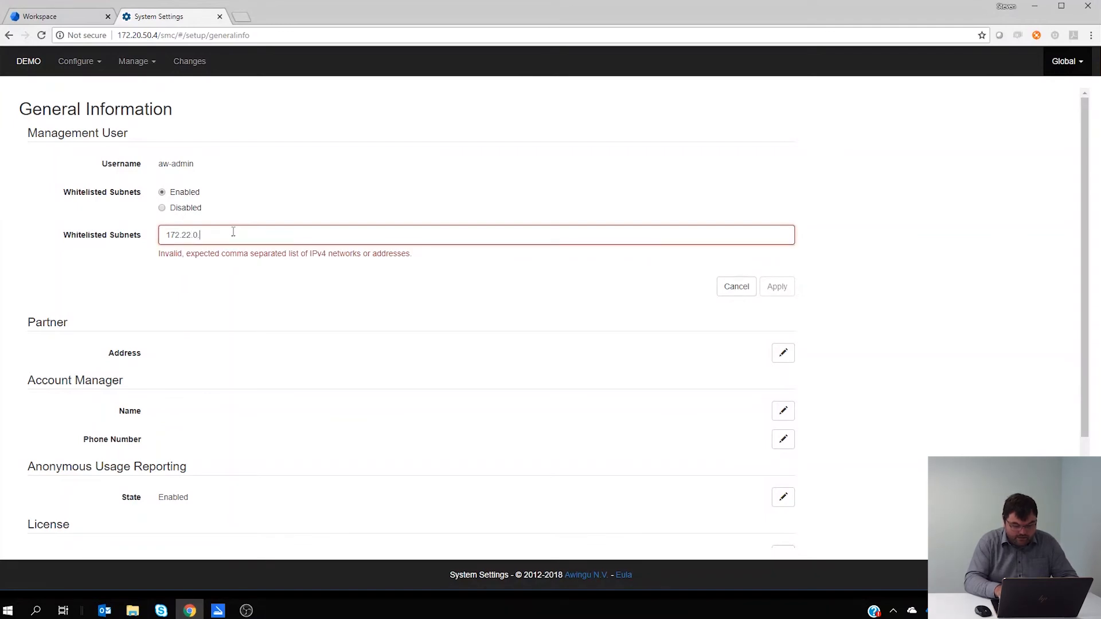
text(.0/24)
text(5)
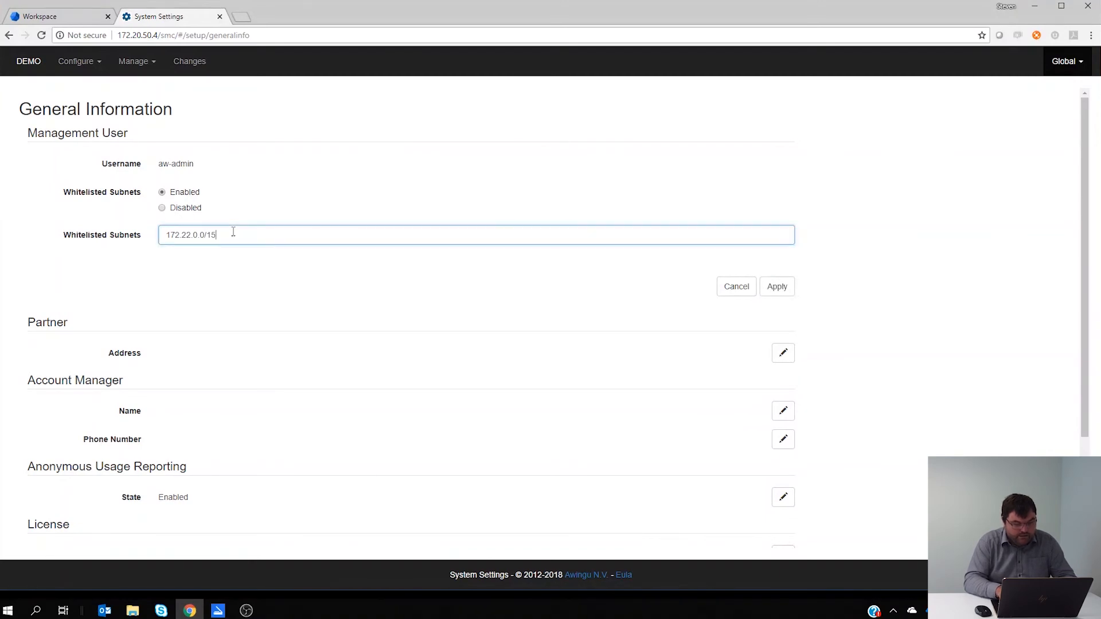
click(782, 294)
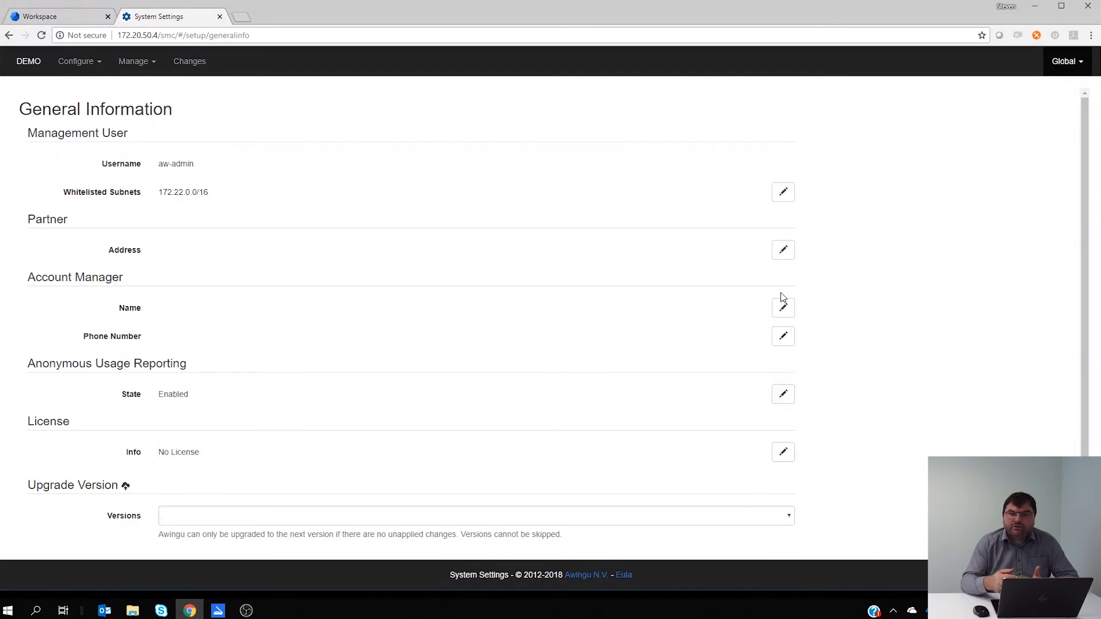